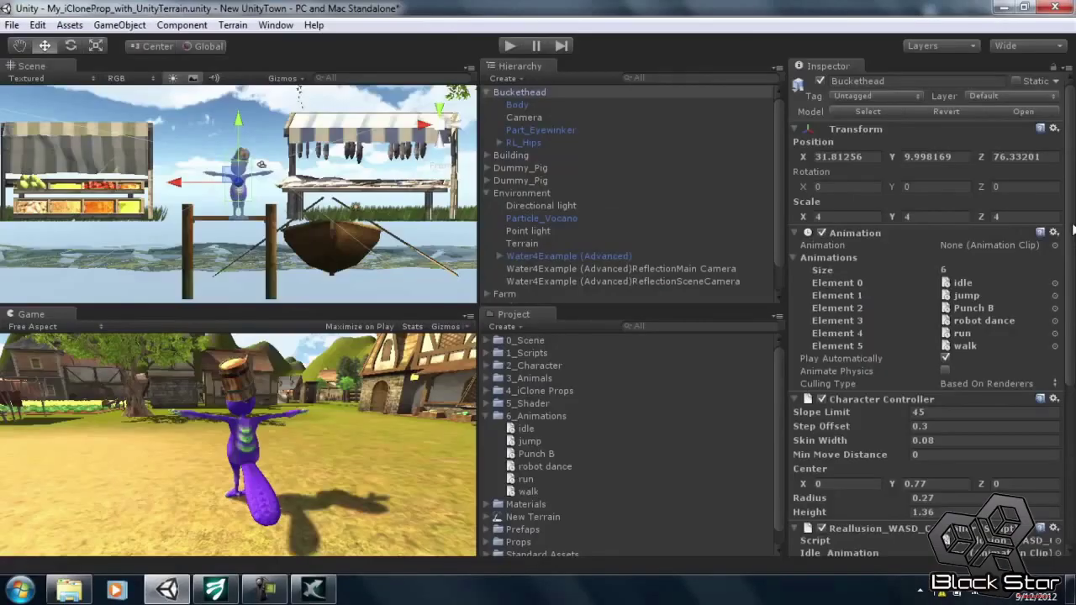
# Step: Add Motion0 and Motion2 to the Indigo character's Perform Editor as idle and walk clips
pyautogui.click(509, 46)
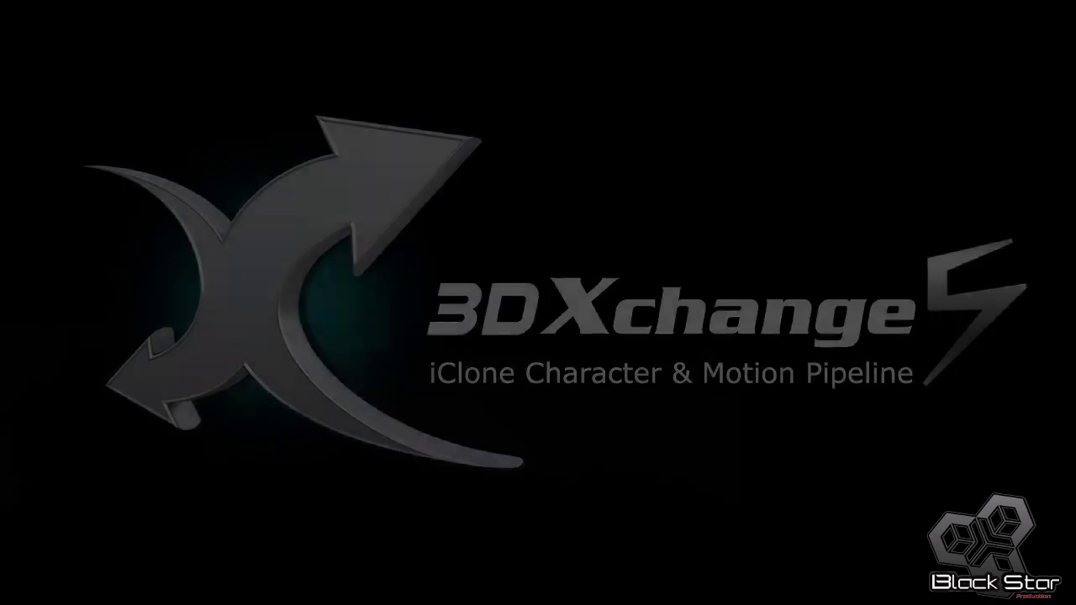
# Step: Convert the Hunter to a non-standard rig, tilt the head for Upward, then select Downward
pyautogui.scroll(5, 529, 347)
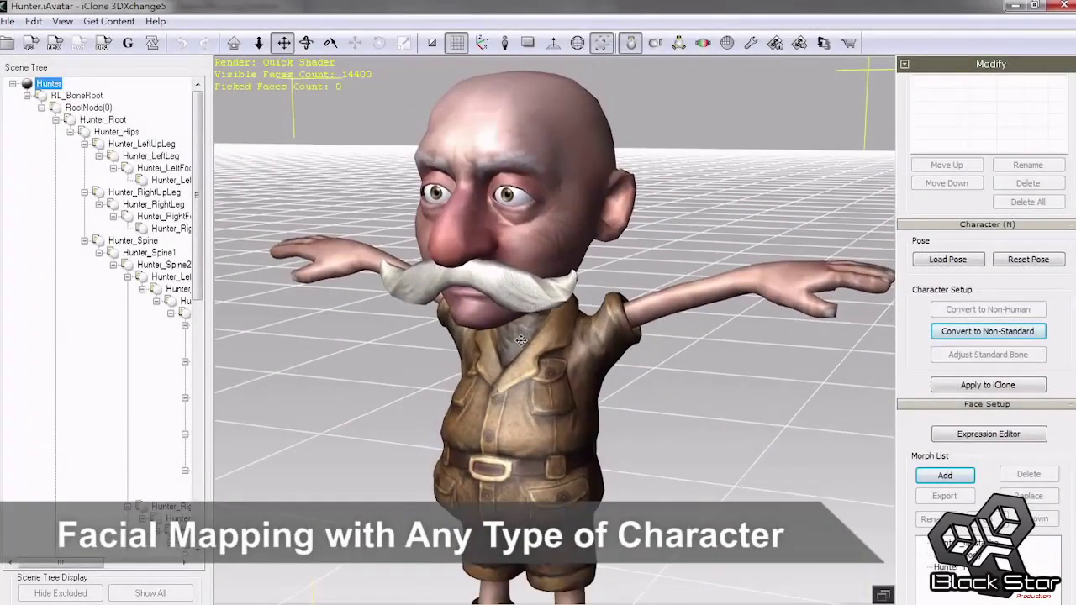
pyautogui.click(975, 331)
pyautogui.scroll(5, 589, 253)
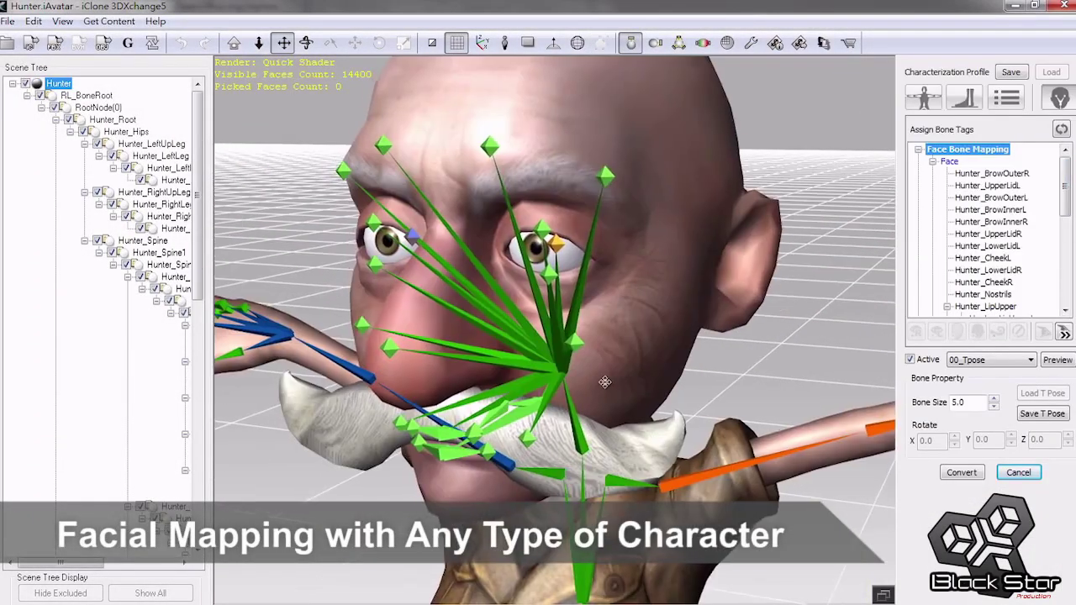
pyautogui.moveTo(875, 320); pyautogui.dragTo(765, 316, button='middle')
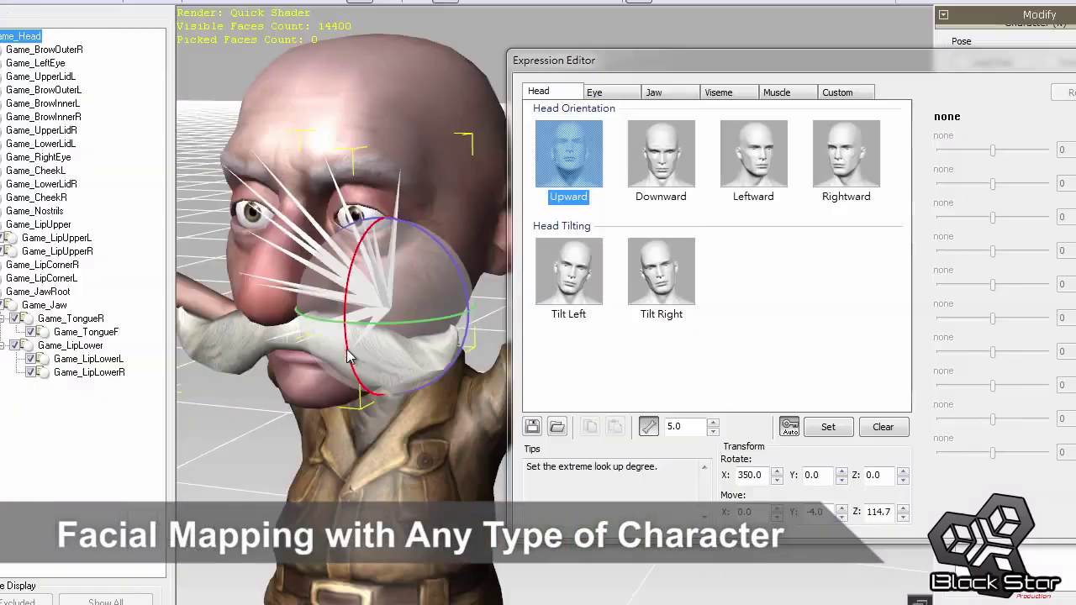
pyautogui.moveTo(349, 357); pyautogui.dragTo(349, 336)
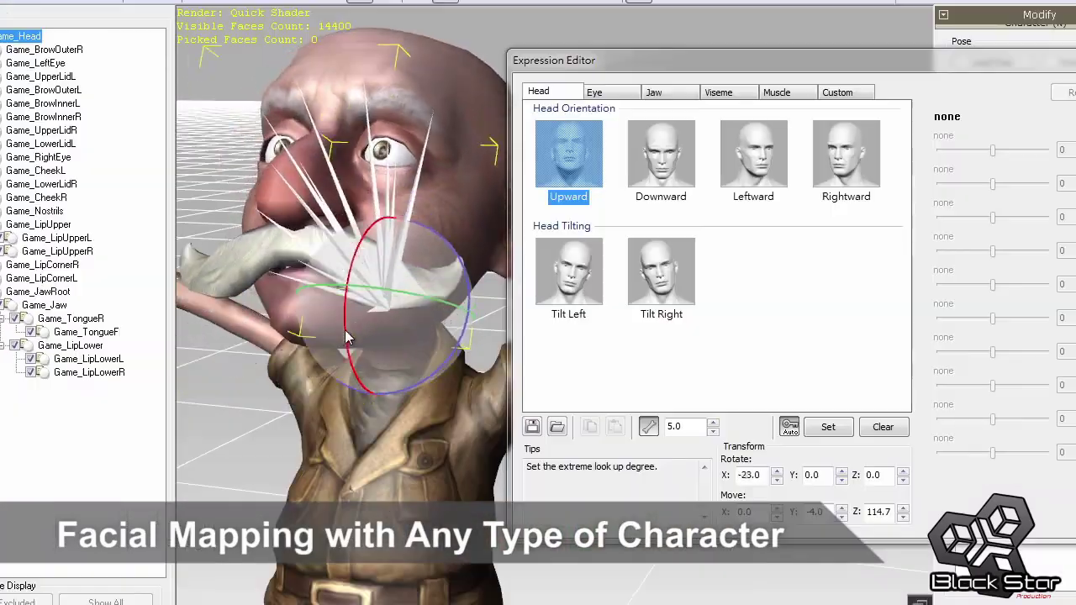
pyautogui.click(673, 176)
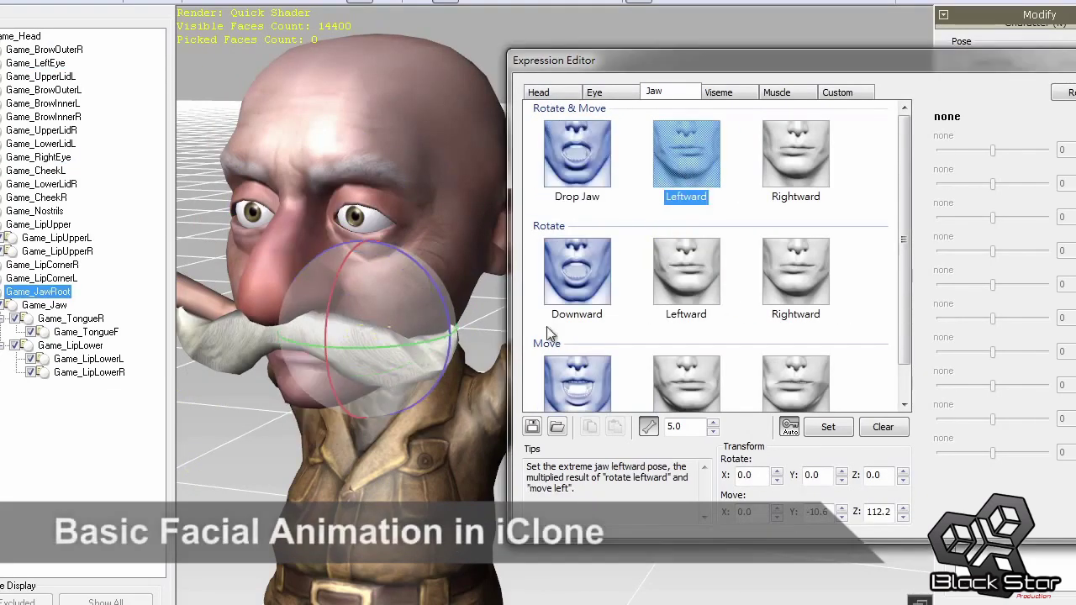
# Step: Shape Custom Group 1's Rightward and Leftward poses, starting with the Game_BrowInnerL bone
pyautogui.click(796, 160)
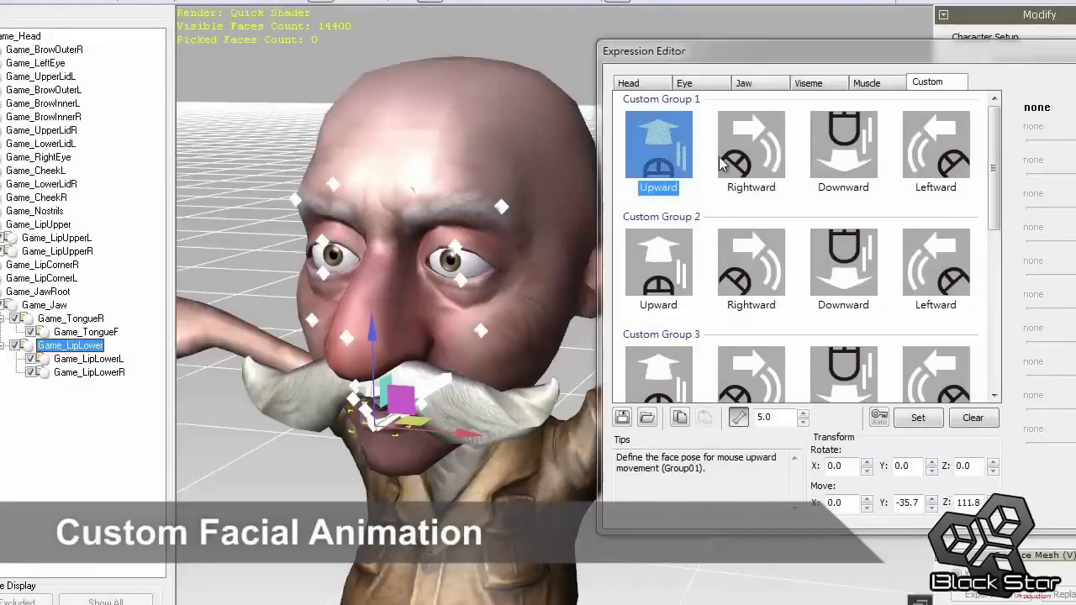
pyautogui.click(755, 162)
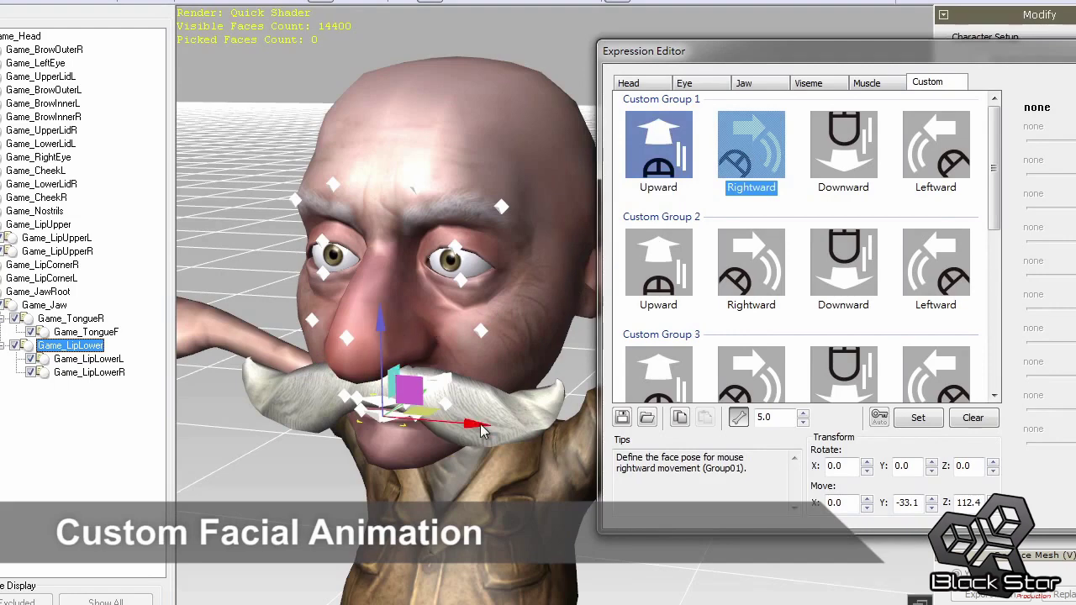
pyautogui.click(936, 151)
pyautogui.click(416, 190)
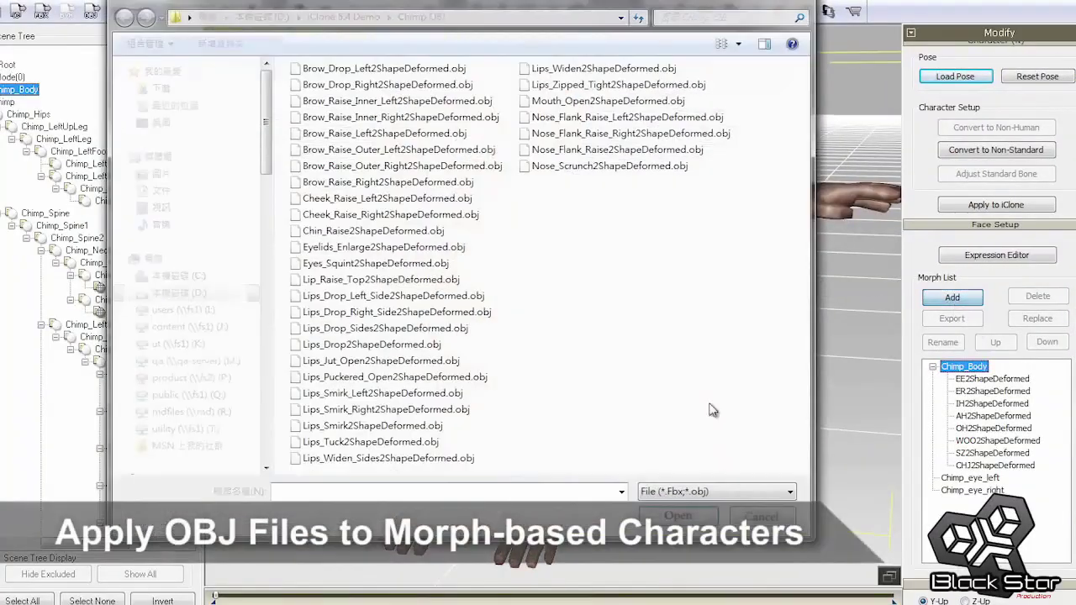
# Step: Import all the chimp's OBJ morph files and pick a brow-raise morph for a Custom Group 2 pose
pyautogui.moveTo(715, 466); pyautogui.dragTo(471, 63)
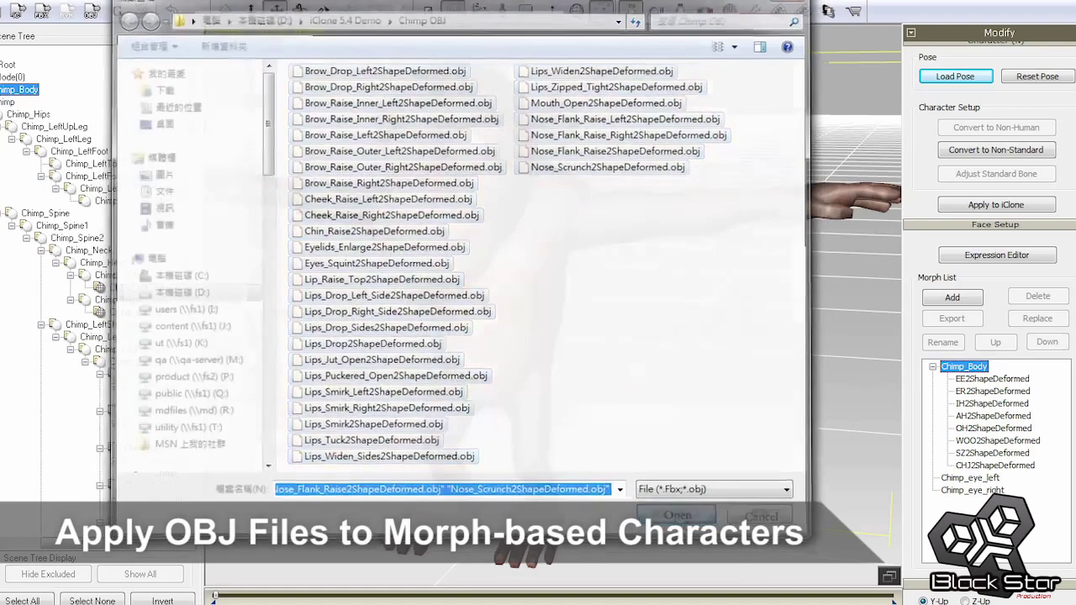
pyautogui.press('Return')
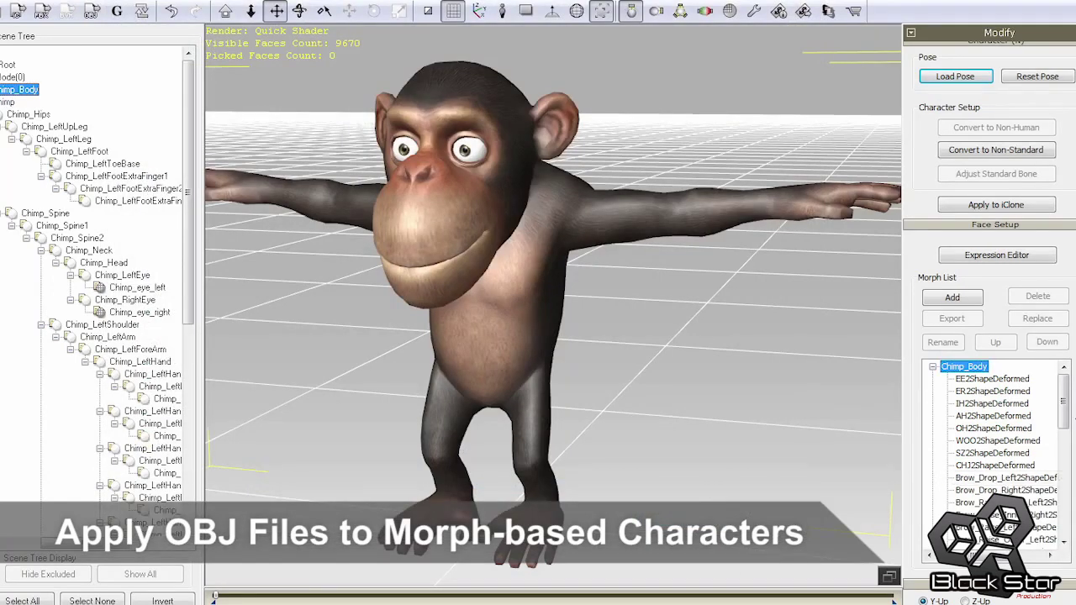
pyautogui.scroll(-3, 1061, 397)
pyautogui.click(1009, 377)
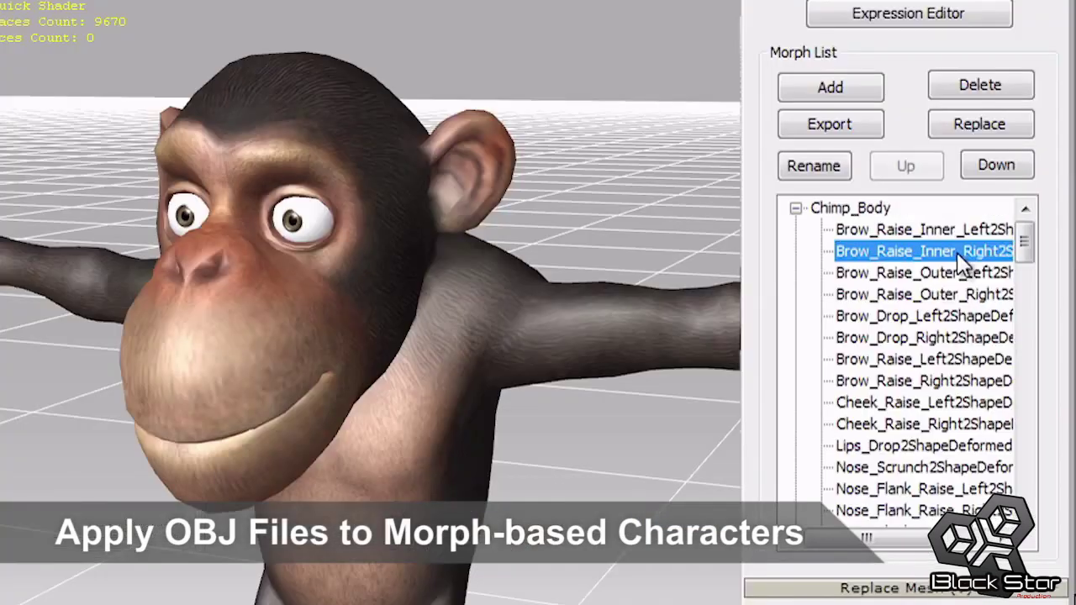
pyautogui.scroll(-10, 942, 336)
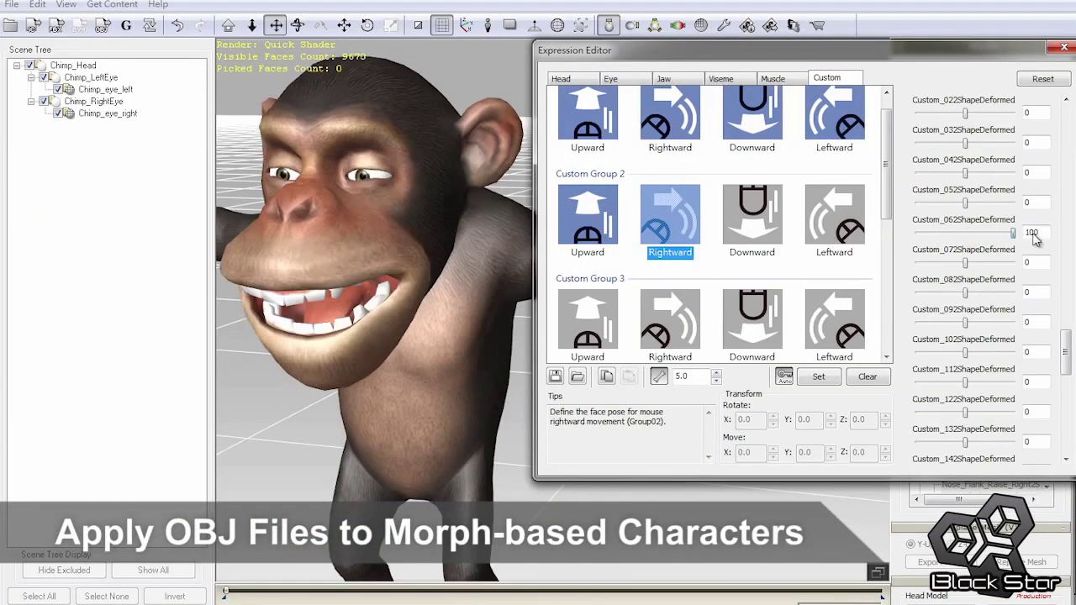
pyautogui.click(754, 217)
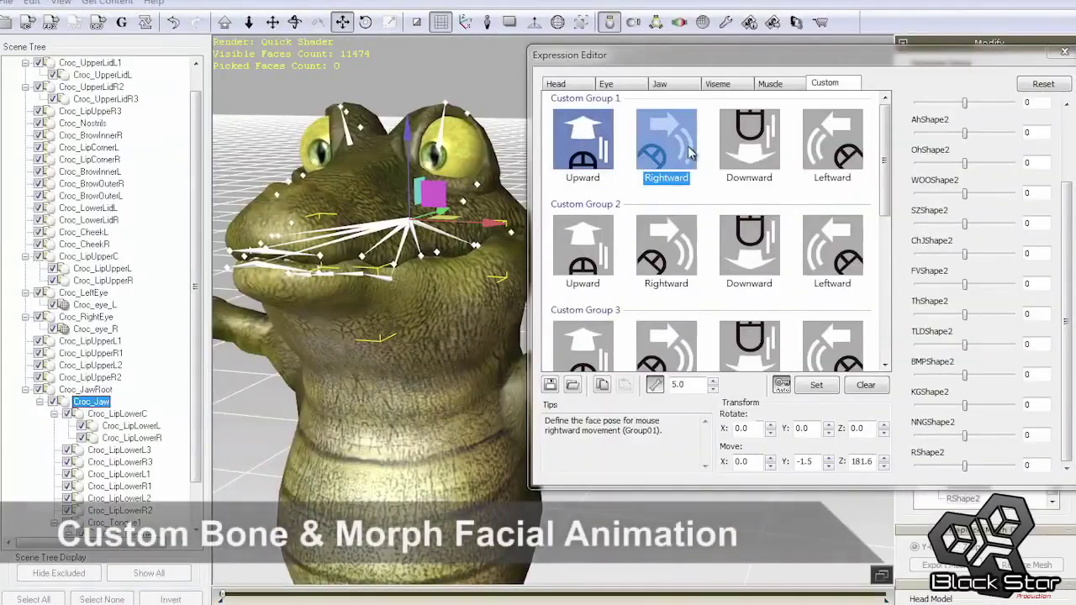
# Step: Drag the croc's jaw bone down to open its mouth for the Custom Group 1 Rightward pose
pyautogui.moveTo(406, 131); pyautogui.dragTo(414, 179)
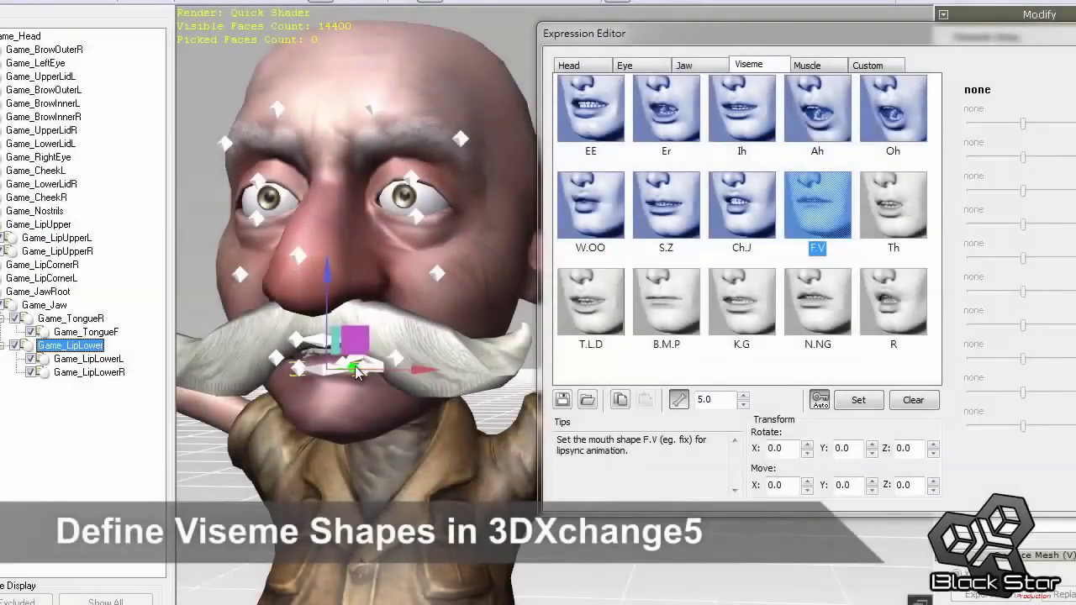
# Step: Select the Th viseme mouth shape and load a voice audio file for lip-sync
pyautogui.click(893, 202)
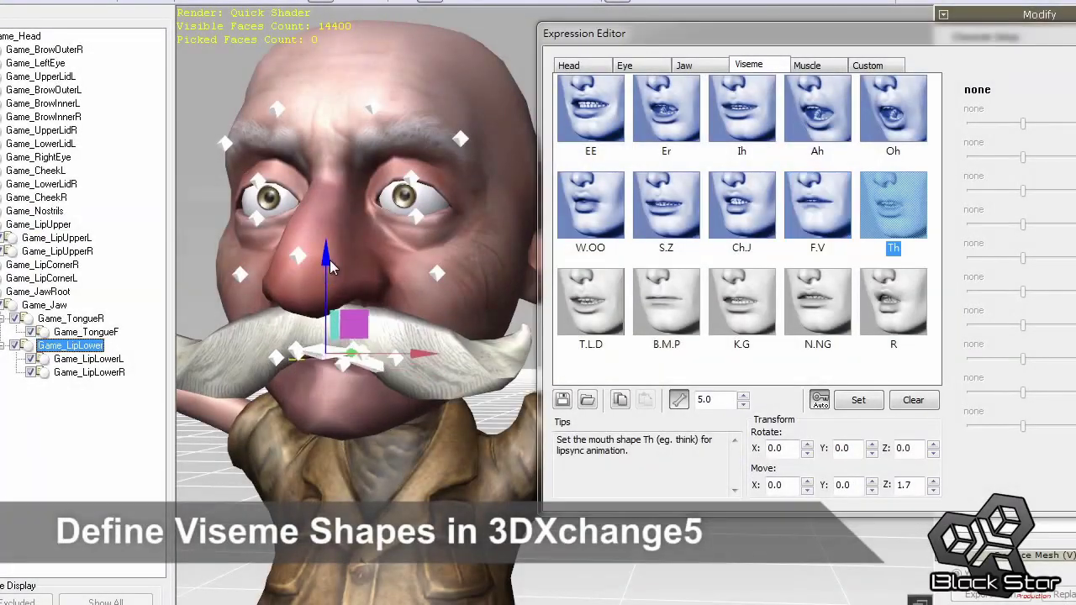
pyautogui.click(1036, 185)
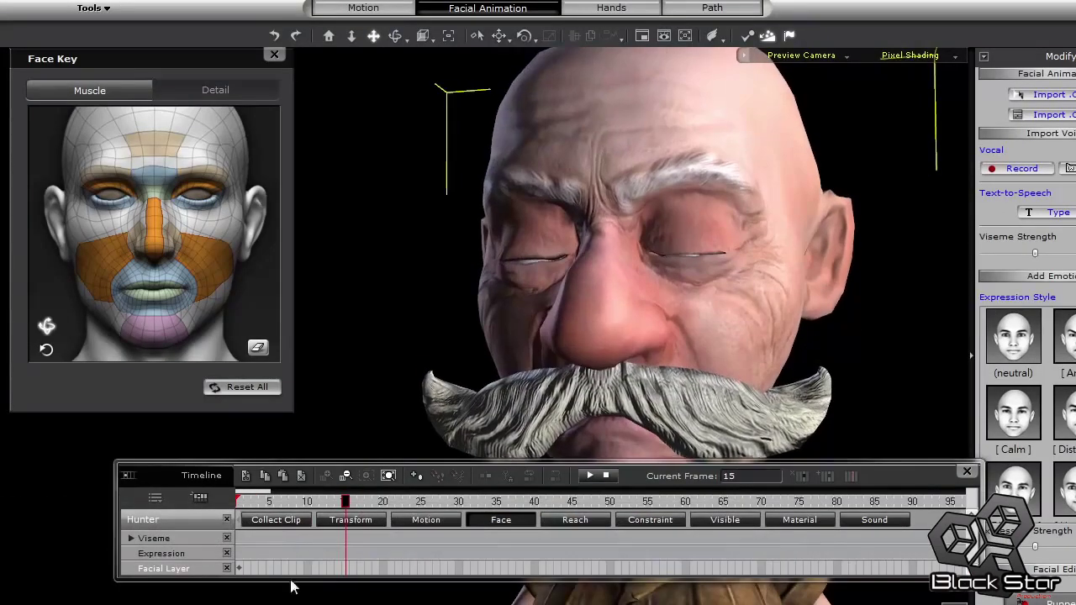
# Step: Move to frame 39 for the next eye-closing key and play back the facial animation
pyautogui.click(527, 501)
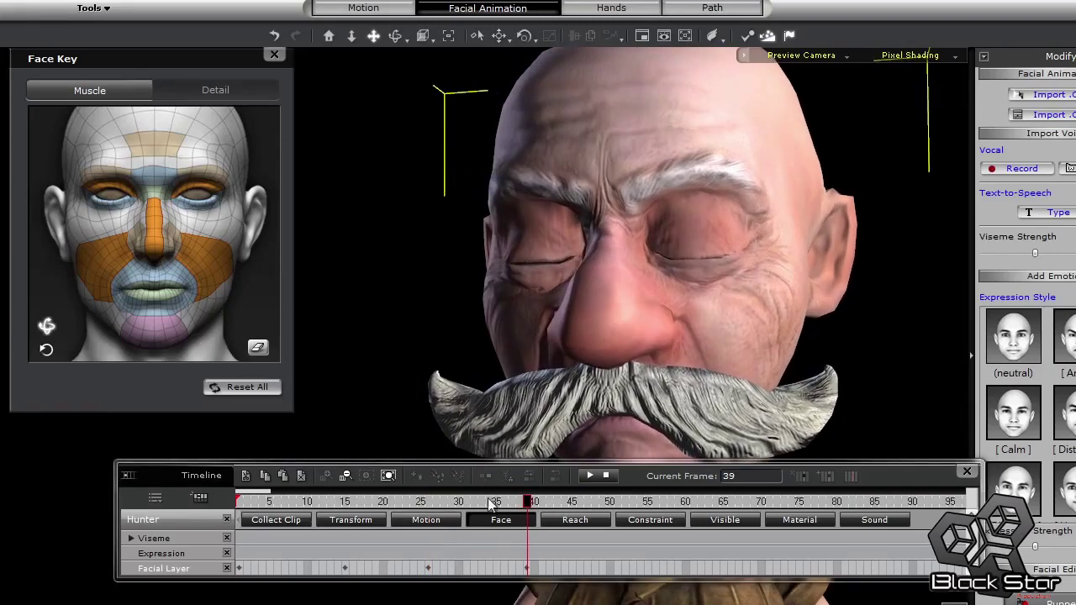
pyautogui.press('space')
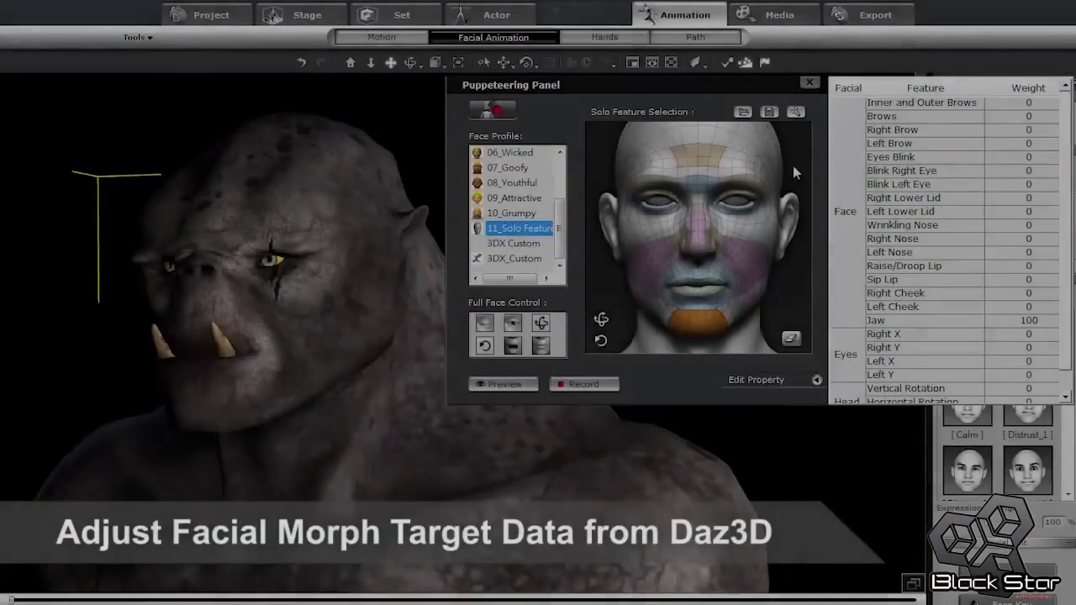
# Step: Preview the troll's jaw movement and bring up its mouth-open jaw poses in Pose Controls
pyautogui.click(503, 384)
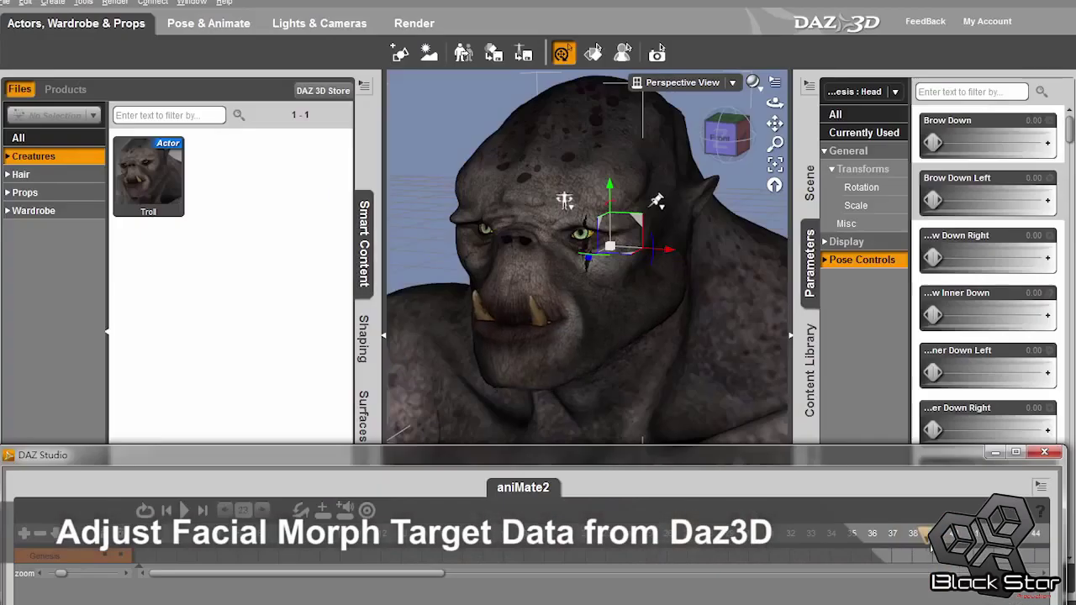
pyautogui.scroll(-10, 933, 229)
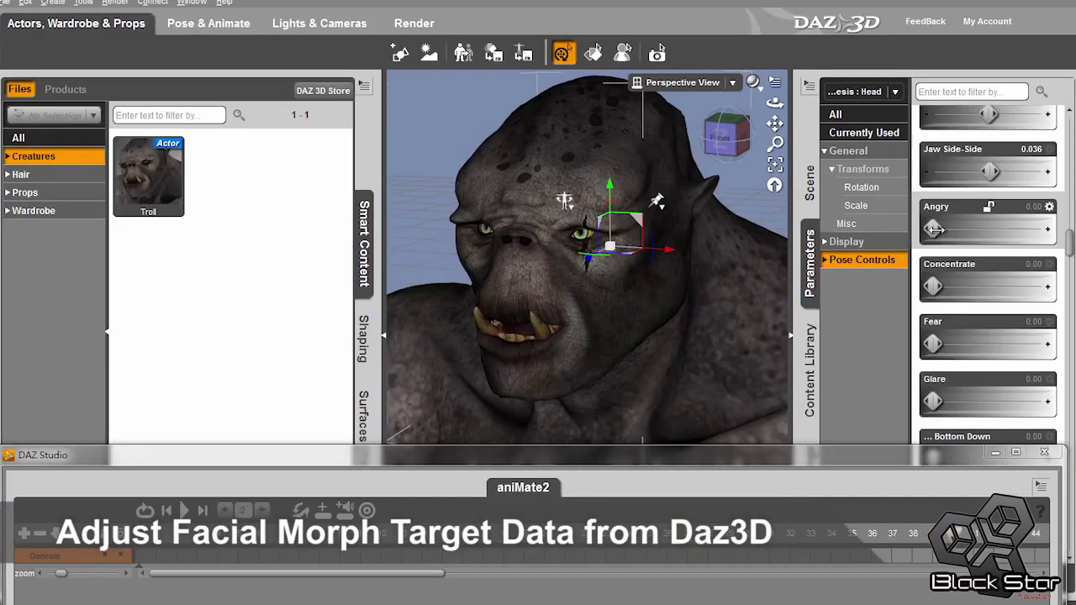
pyautogui.scroll(-5, 953, 344)
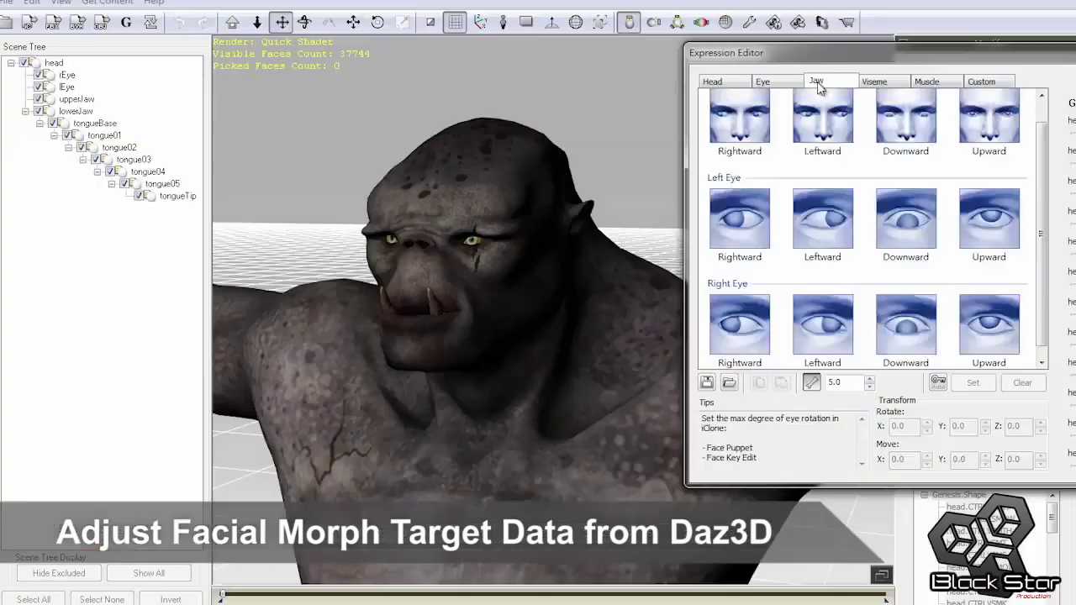
pyautogui.click(816, 81)
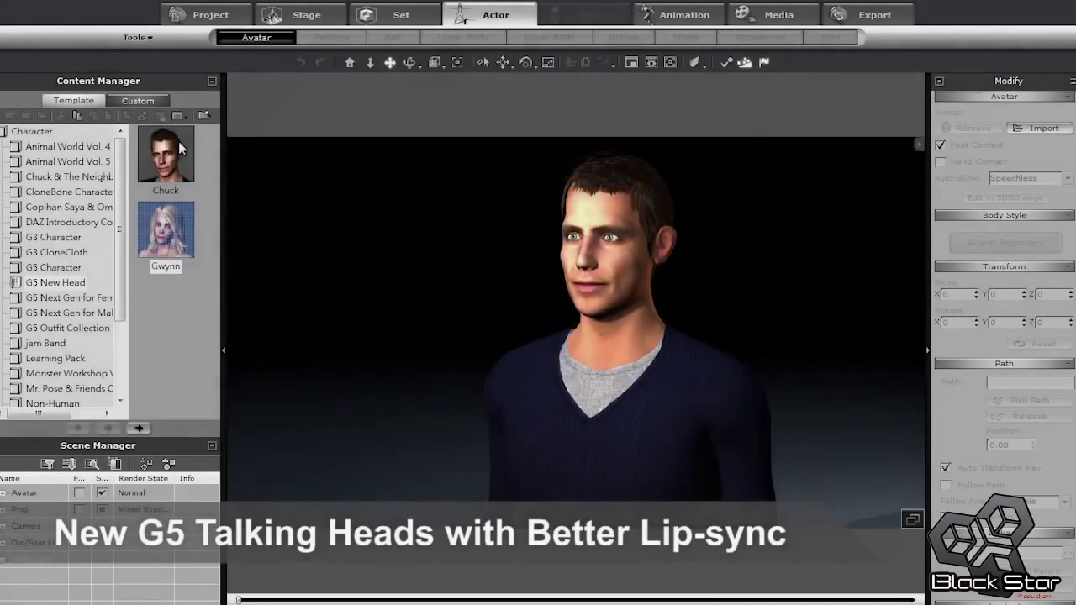
# Step: Load the Chuck G5 talking-head character from the Content Manager library
pyautogui.click(173, 168)
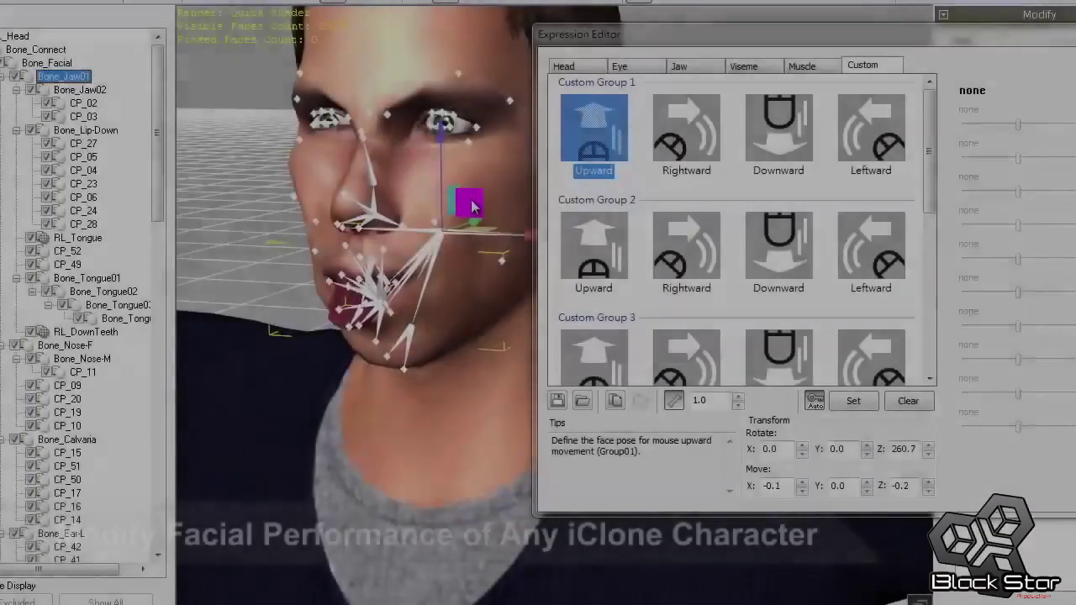
# Step: Drag the jaw gizmo down so Move X and Z decrease and the mouth opens
pyautogui.moveTo(471, 206); pyautogui.dragTo(461, 227)
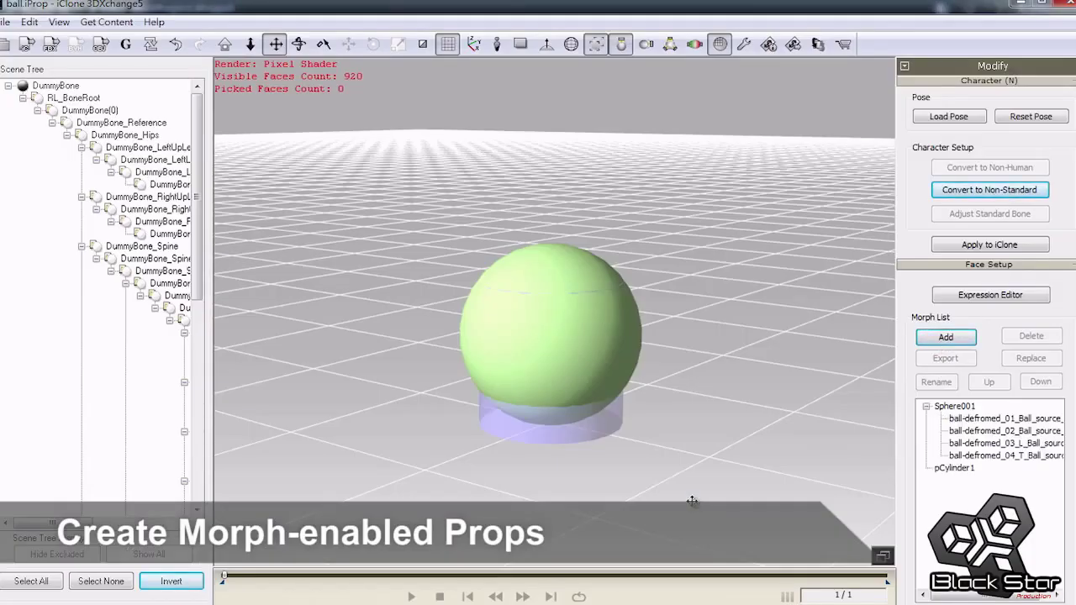
# Step: Preview the ball's three morph shapes from the Morph List
pyautogui.click(992, 418)
pyautogui.click(992, 430)
pyautogui.click(992, 455)
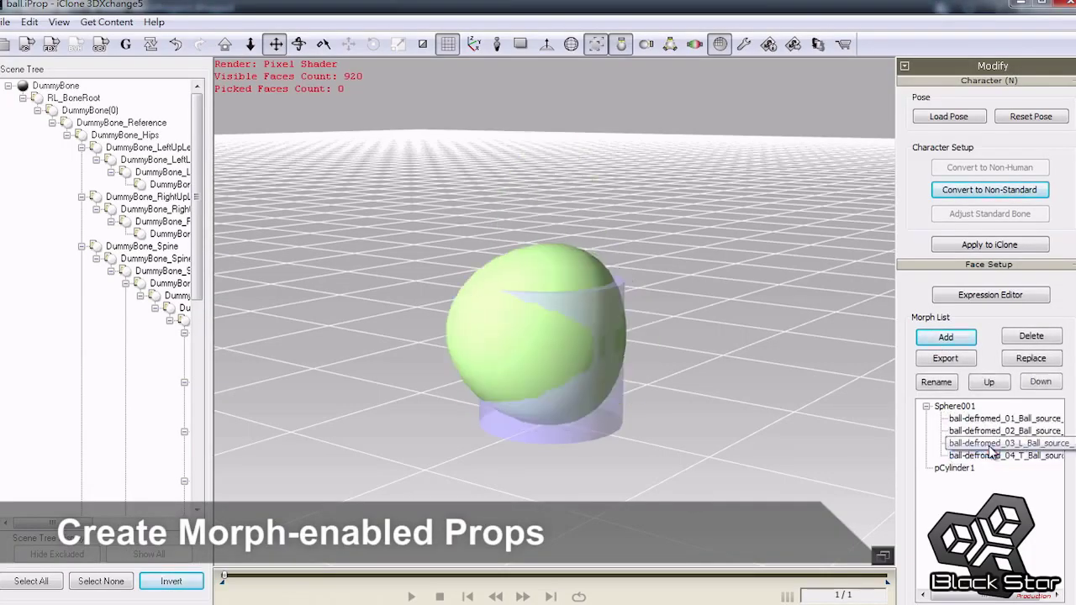
# Step: Return to Sphere001 and set ball-deformed_02 to 100 in the Expression Editor
pyautogui.click(951, 406)
pyautogui.click(989, 296)
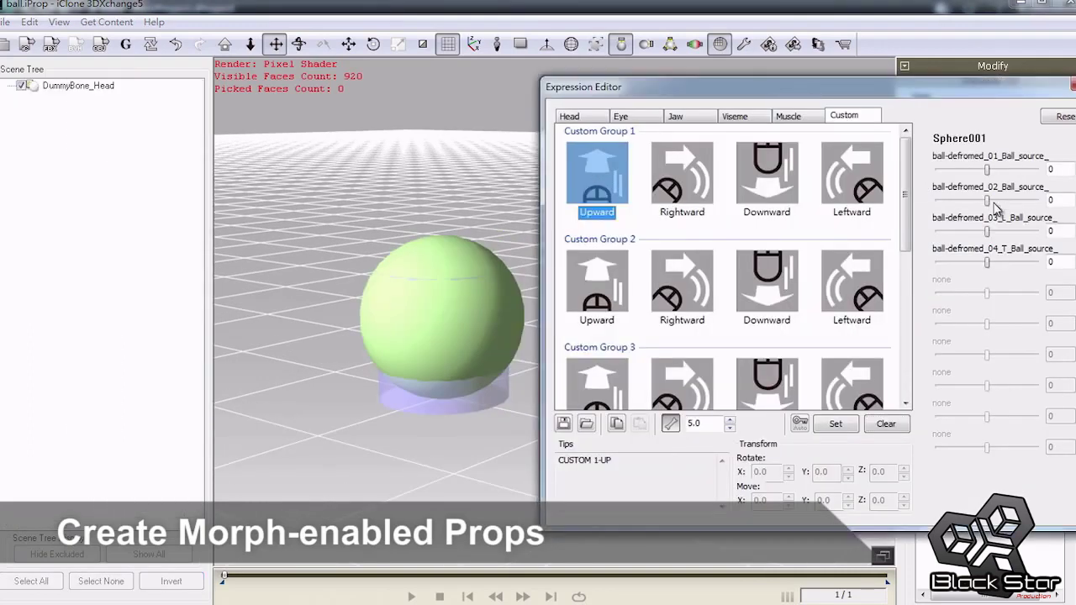
pyautogui.moveTo(989, 201); pyautogui.dragTo(1065, 217)
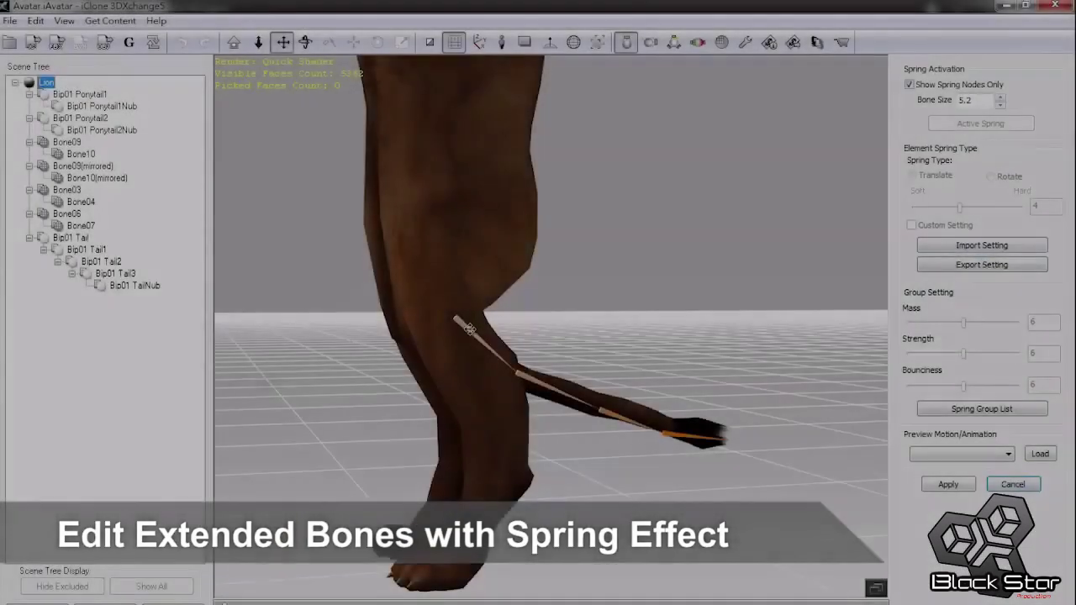
# Step: Select the Bip01 Tail bone in the donkey's bone tree
pyautogui.click(469, 329)
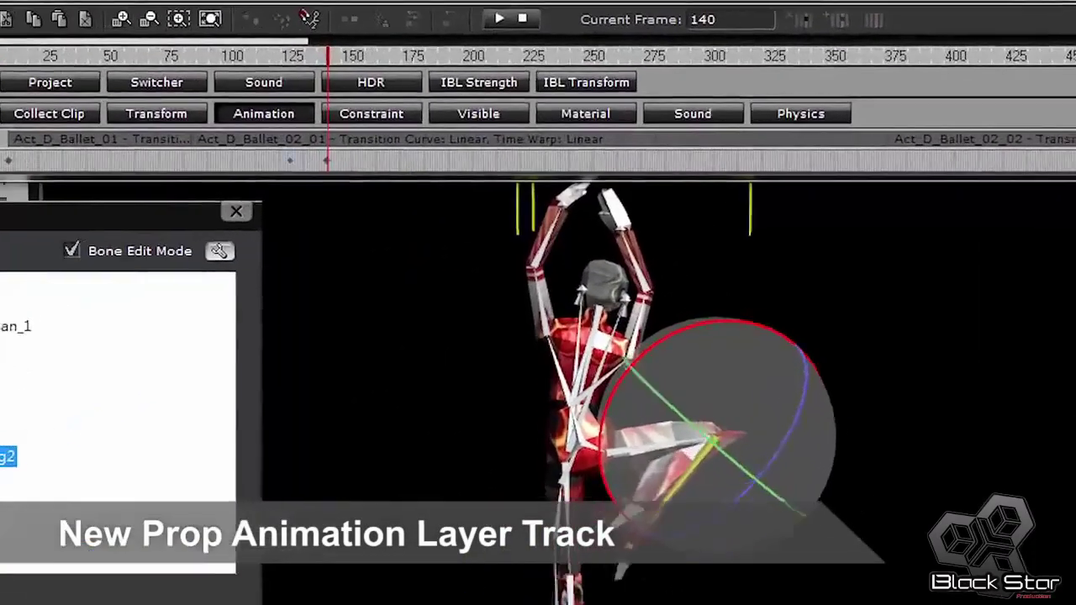
# Step: Bend the Rleg2 bone with the rotate gizmo and play back the layered pose
pyautogui.moveTo(761, 387); pyautogui.dragTo(757, 361)
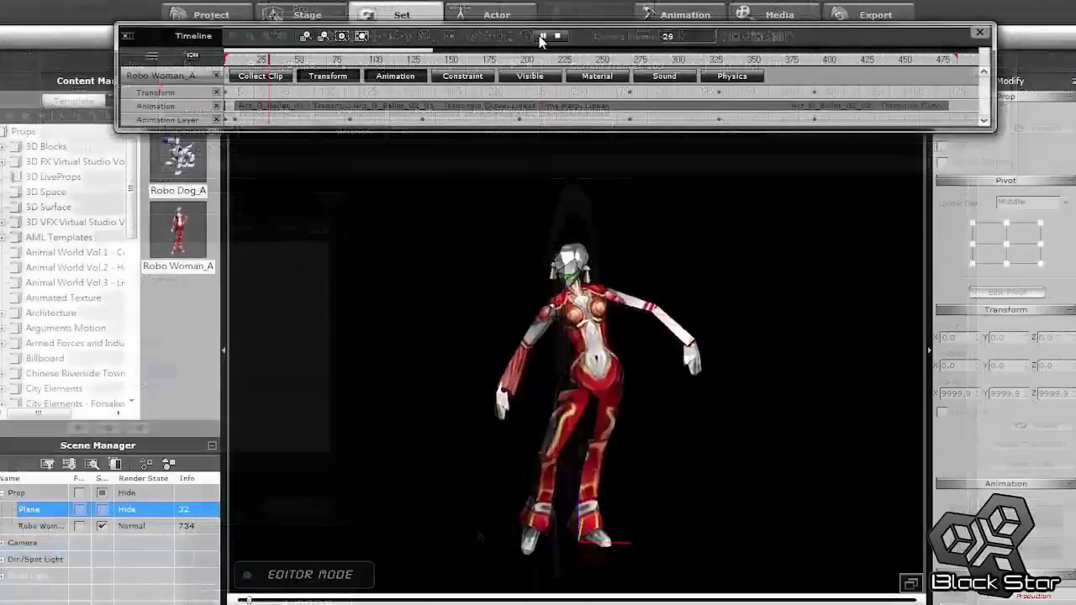
pyautogui.click(539, 35)
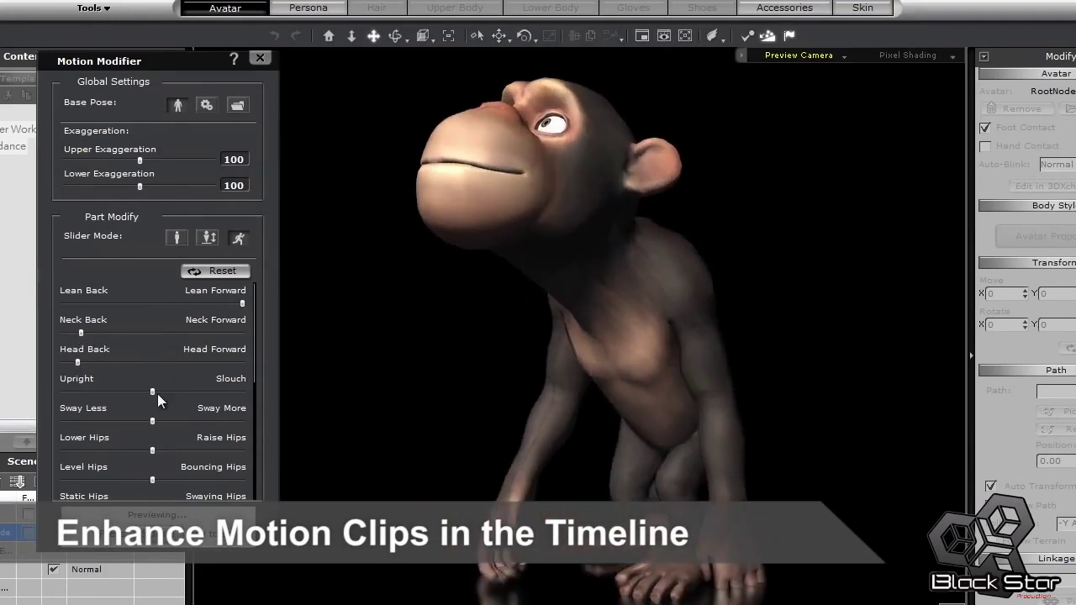
# Step: In Part Modify, push Lean toward Lean Forward and Neck toward Neck Back
pyautogui.scroll(-3, 181, 413)
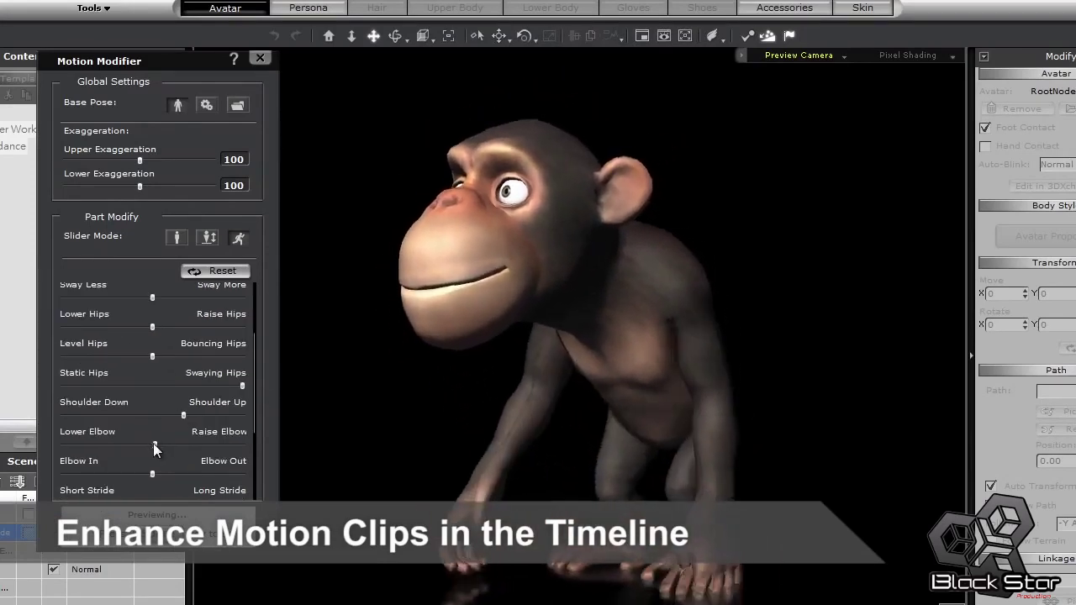
pyautogui.scroll(-4, 257, 421)
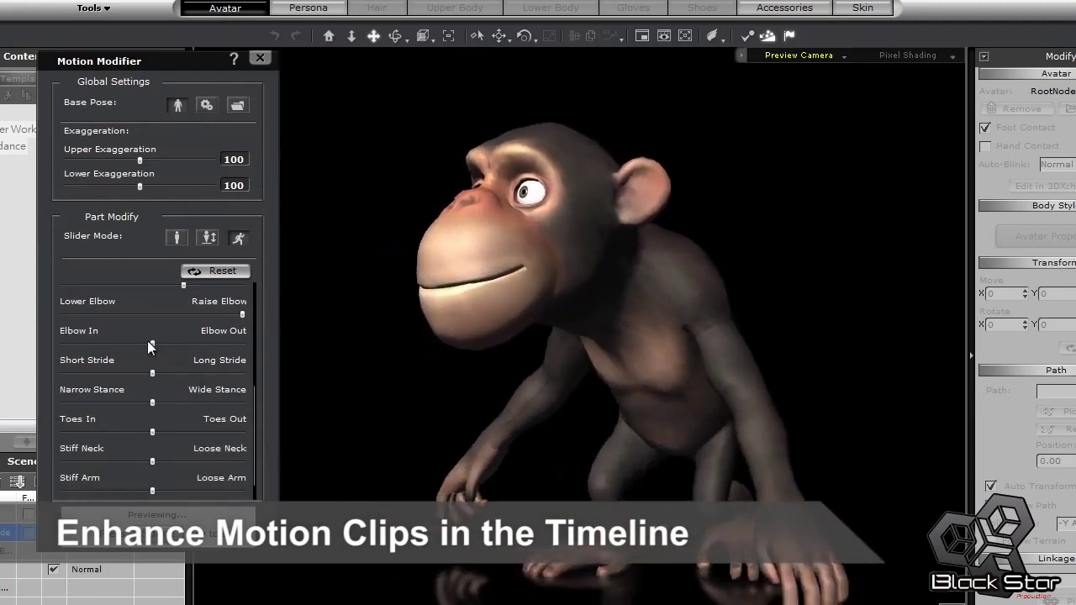
pyautogui.scroll(7, 168, 324)
pyautogui.moveTo(155, 304); pyautogui.dragTo(219, 303)
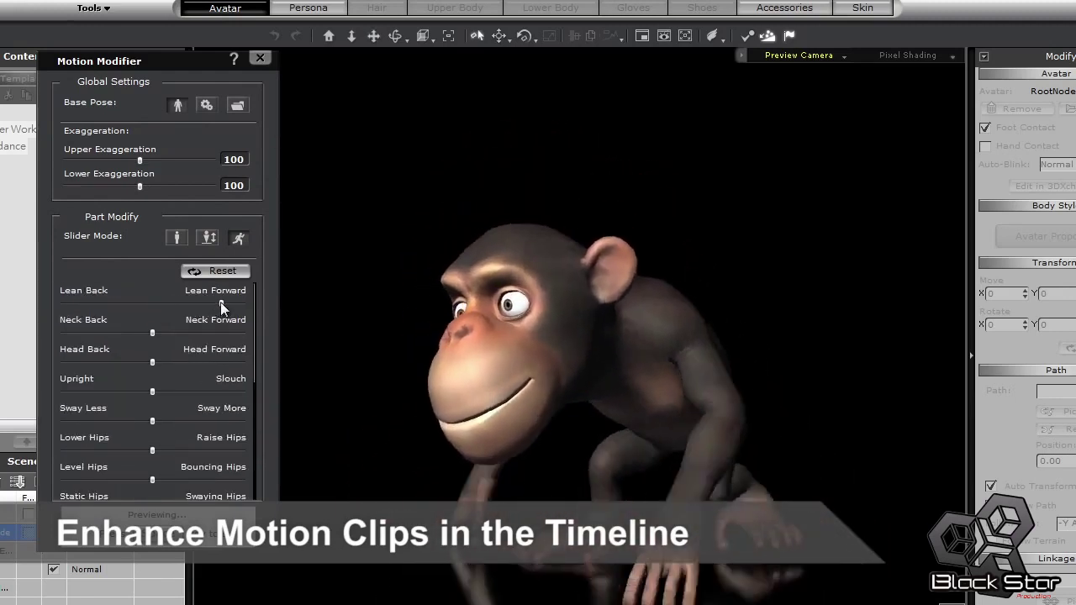
pyautogui.moveTo(153, 333); pyautogui.dragTo(95, 336)
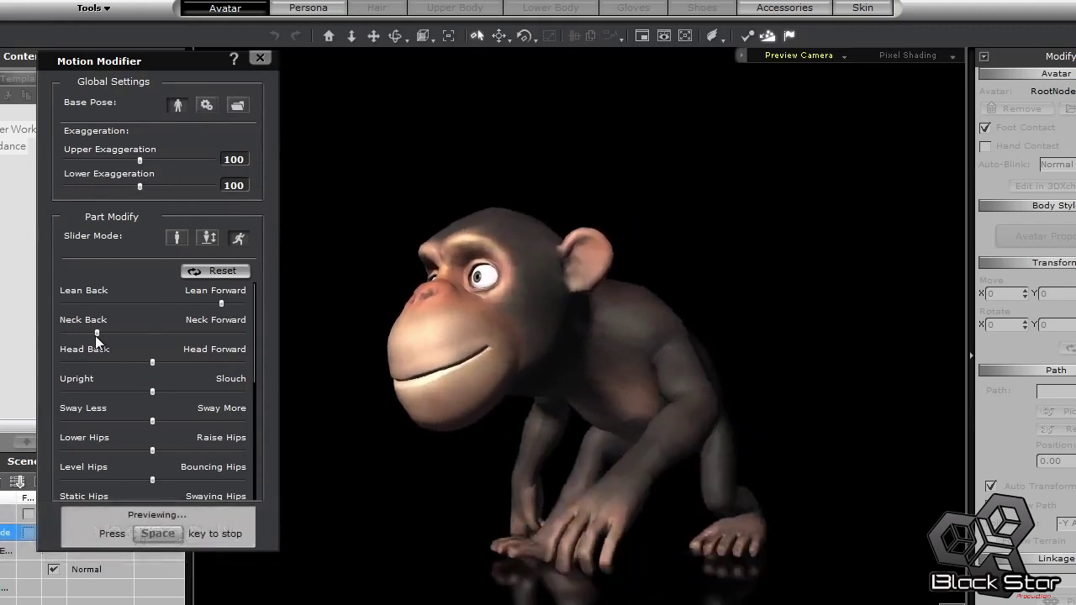